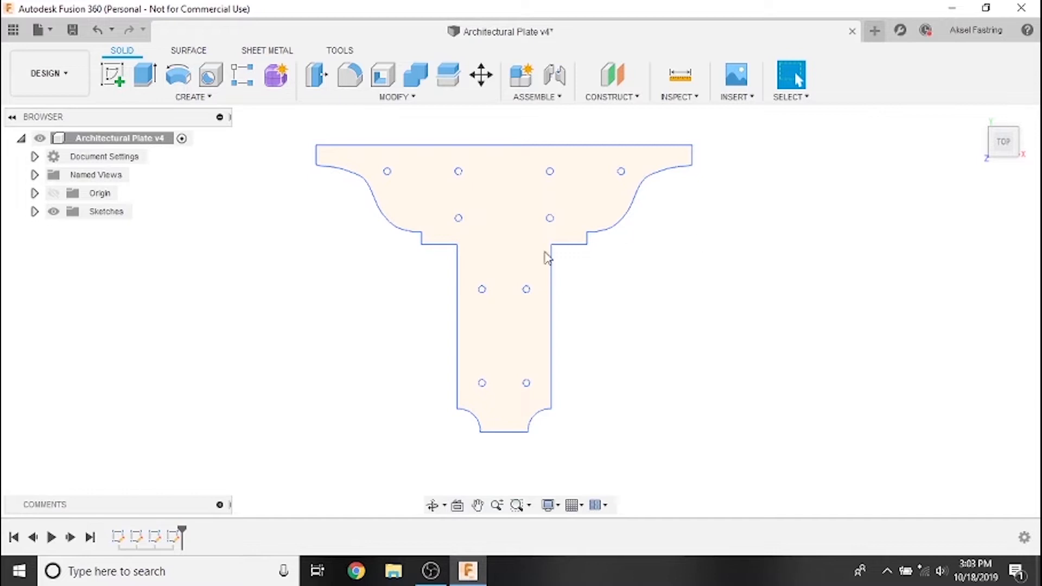
pyautogui.click(477, 205)
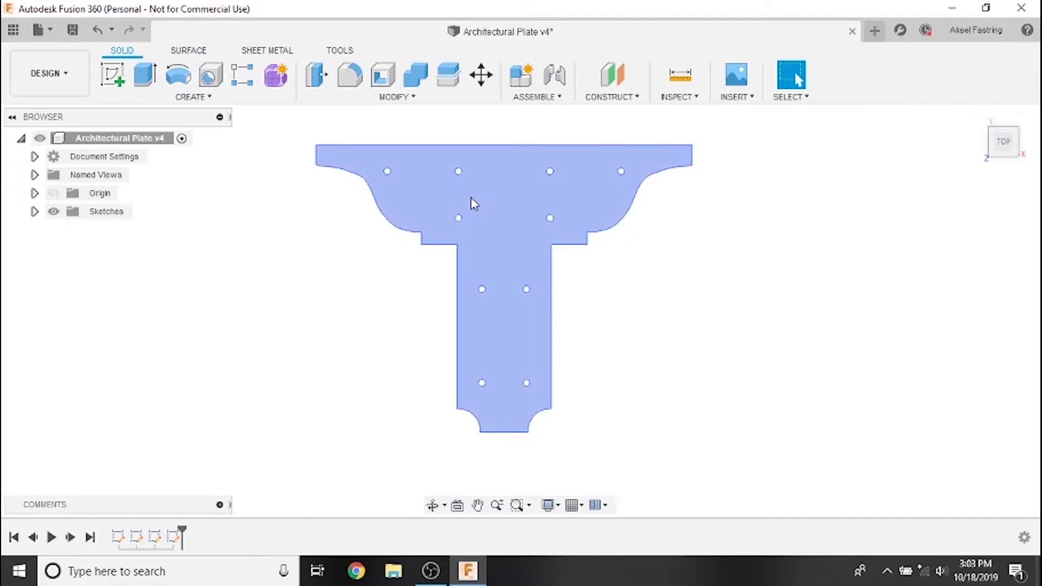
pyautogui.click(302, 164)
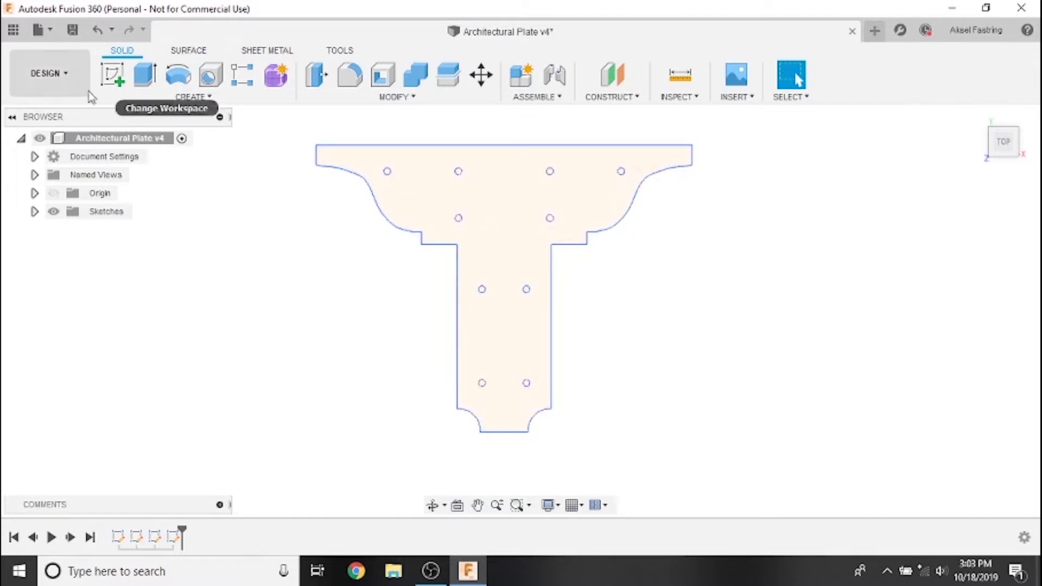
# Create an empty sketch on the plate's plane and finish it without drawing anything
pyautogui.click(113, 76)
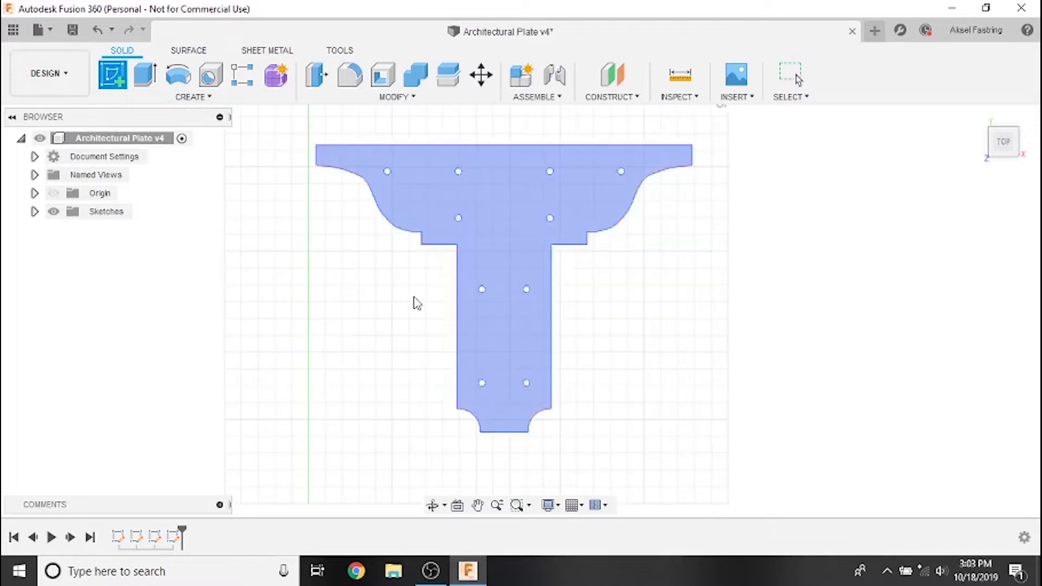
pyautogui.click(724, 272)
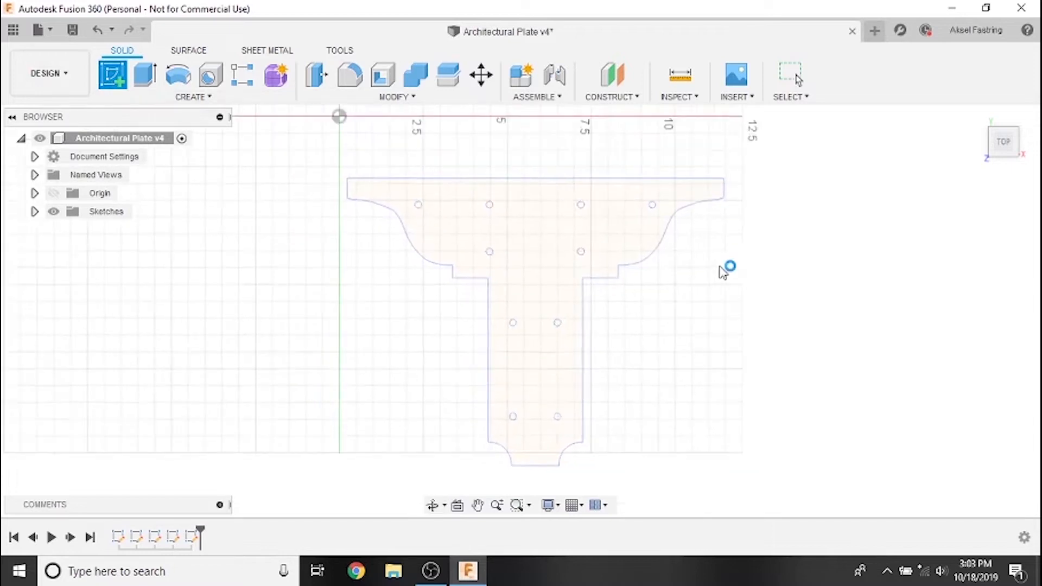
pyautogui.moveTo(555, 142); pyautogui.dragTo(528, 32, button='middle')
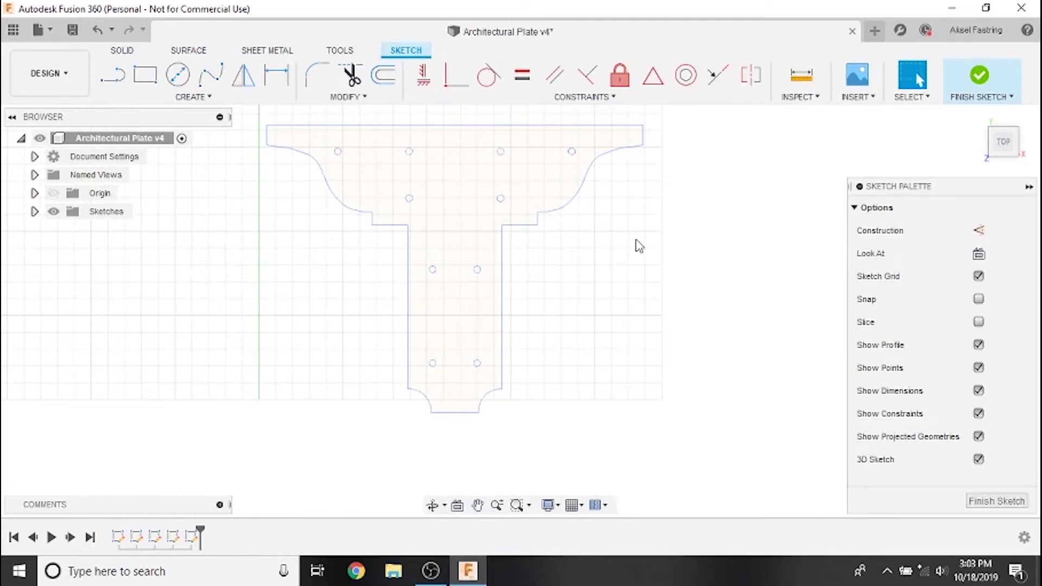
pyautogui.click(949, 100)
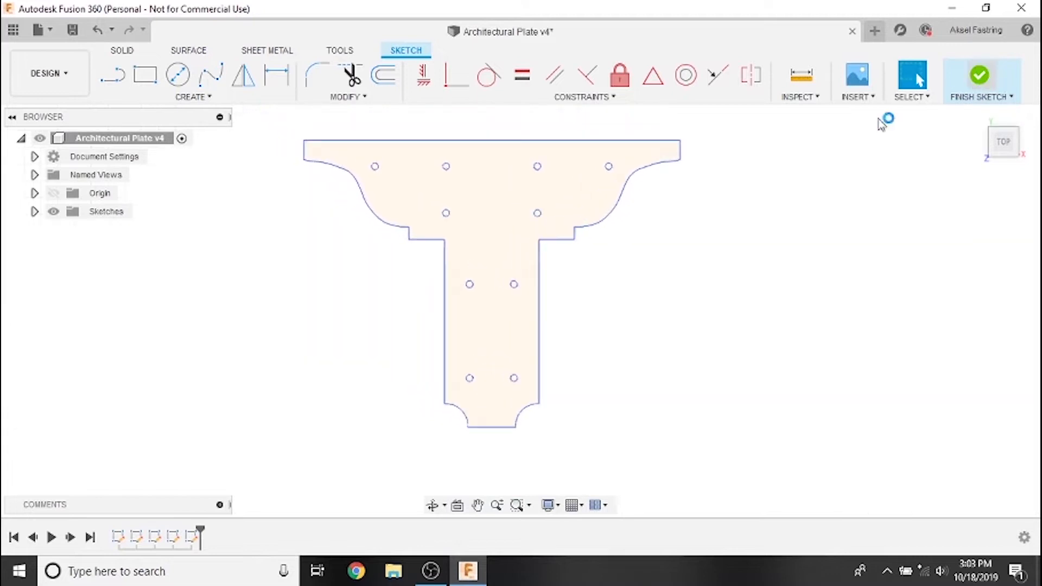
# Switch to the Manufacture workspace and bring up its Fabrication tools
pyautogui.click(73, 75)
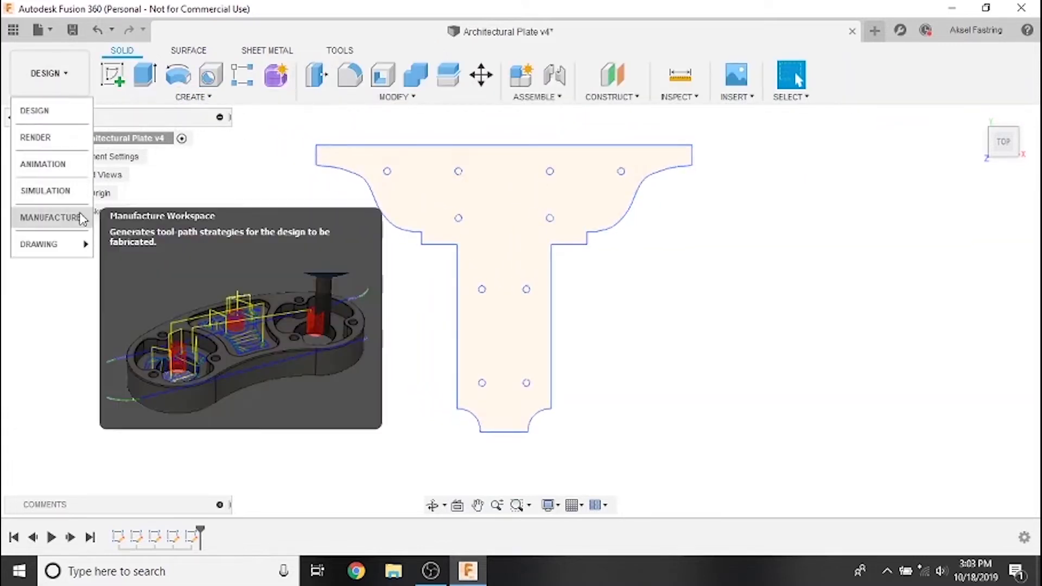
pyautogui.click(50, 218)
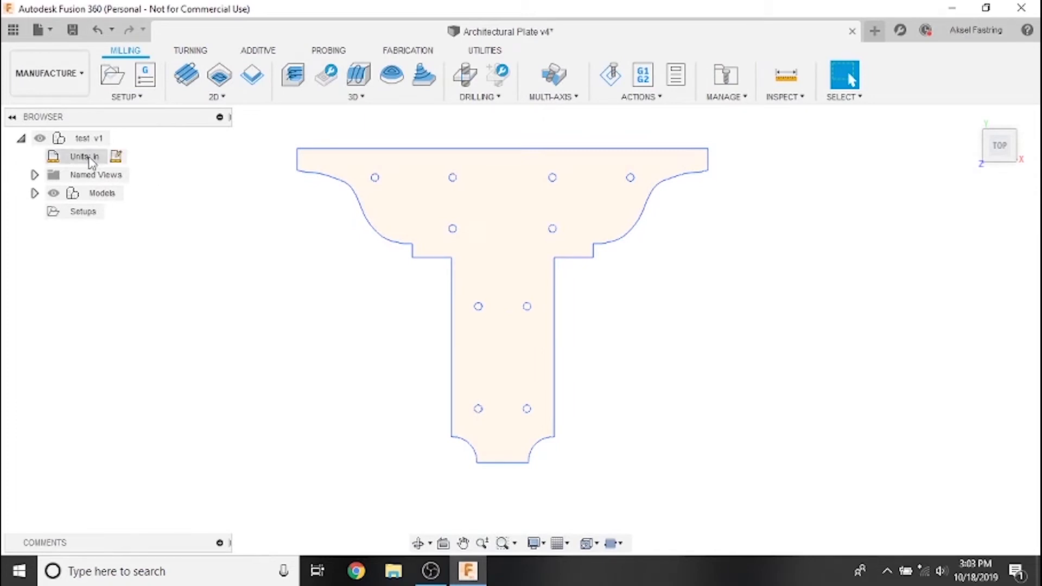
pyautogui.click(428, 54)
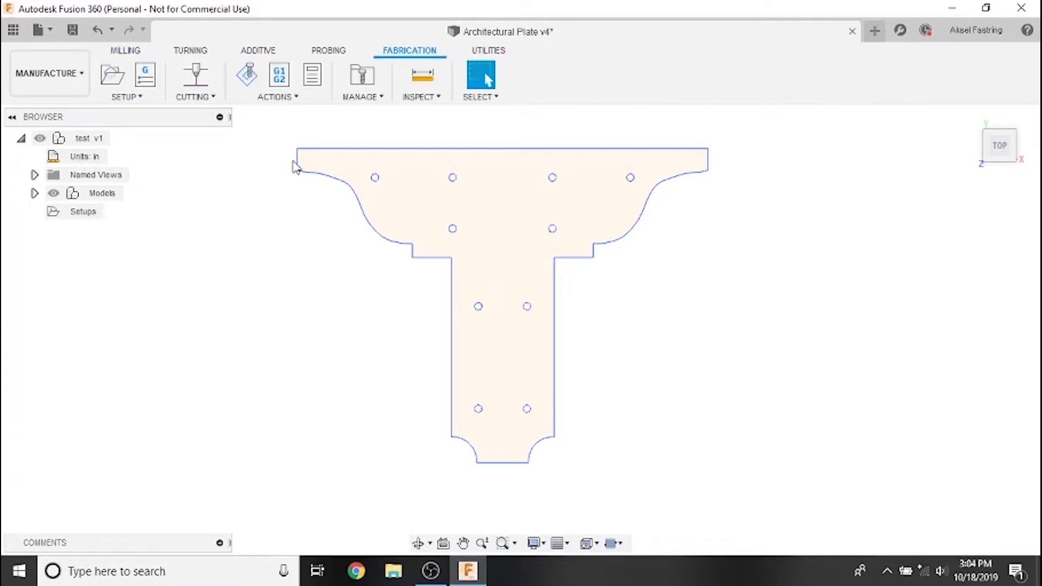
# Create a new setup with the Cutting operation type, keeping Model orientation for the work coordinate system
pyautogui.click(114, 76)
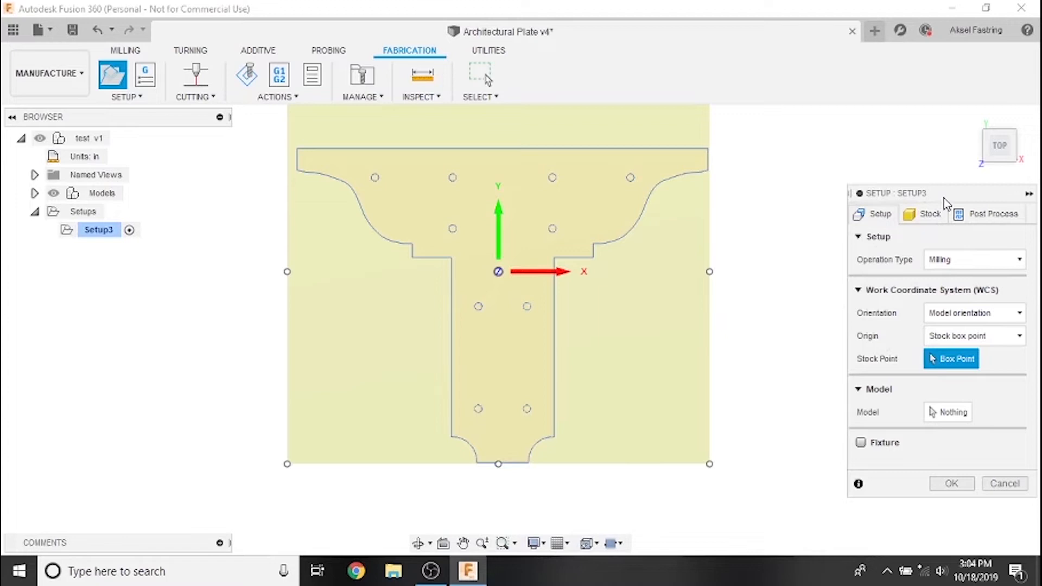
pyautogui.click(985, 262)
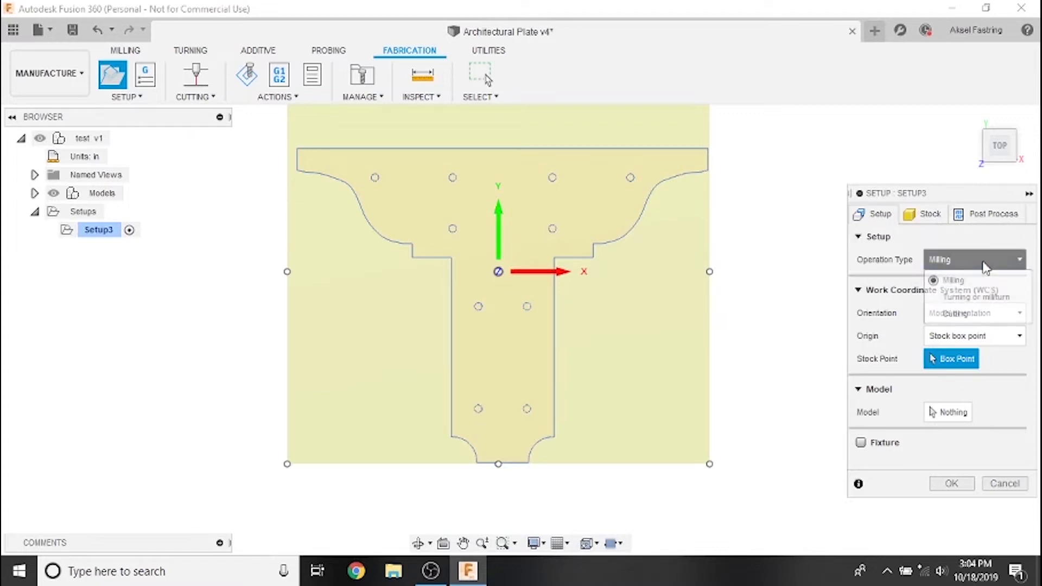
pyautogui.click(983, 315)
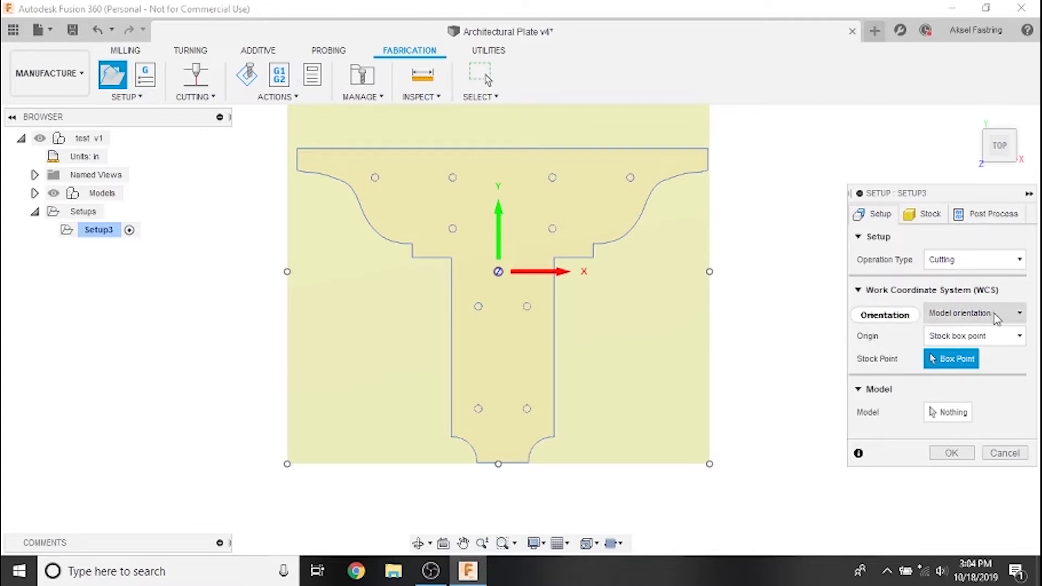
pyautogui.moveTo(998, 319)
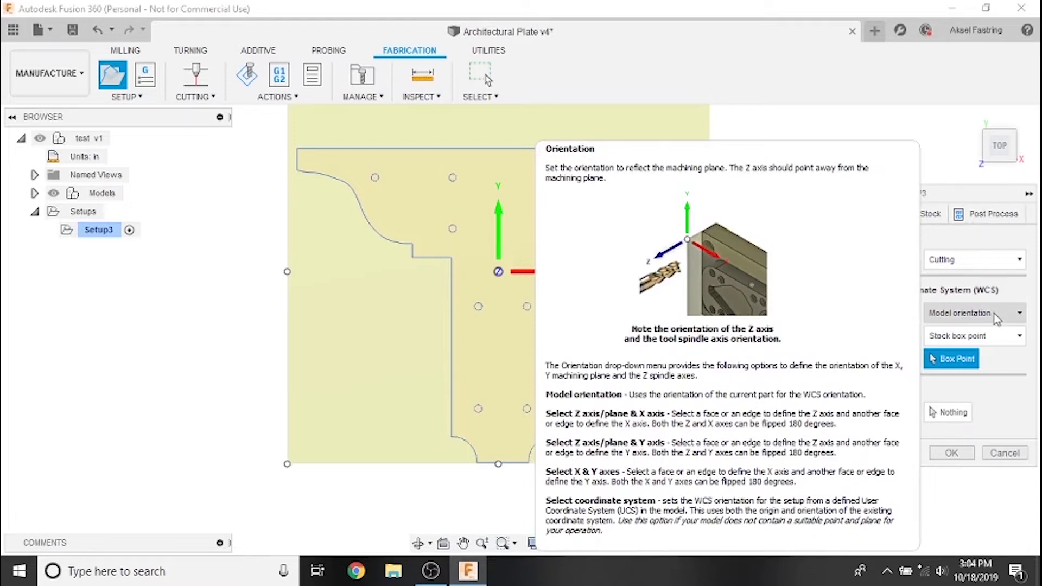
pyautogui.click(997, 314)
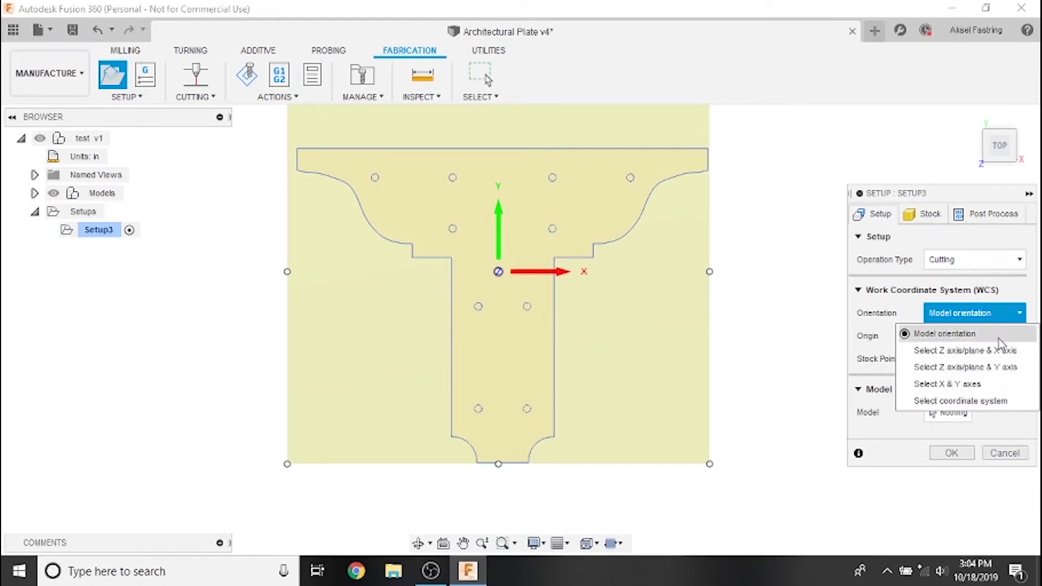
pyautogui.click(961, 336)
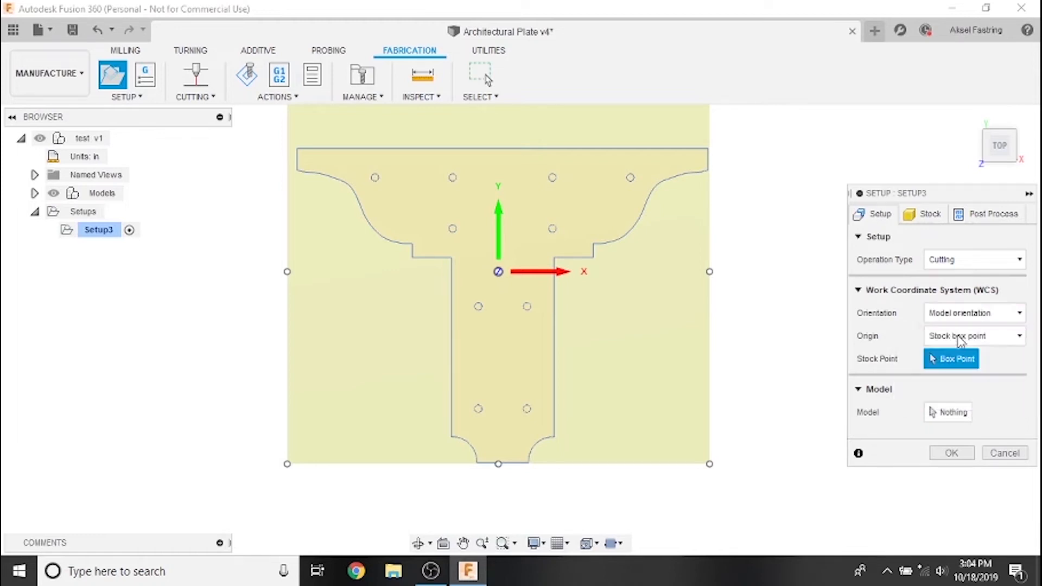
# Place the setup's stock box point origin at the stock's lower-left corner and select the architectural plate as the model
pyautogui.click(1002, 341)
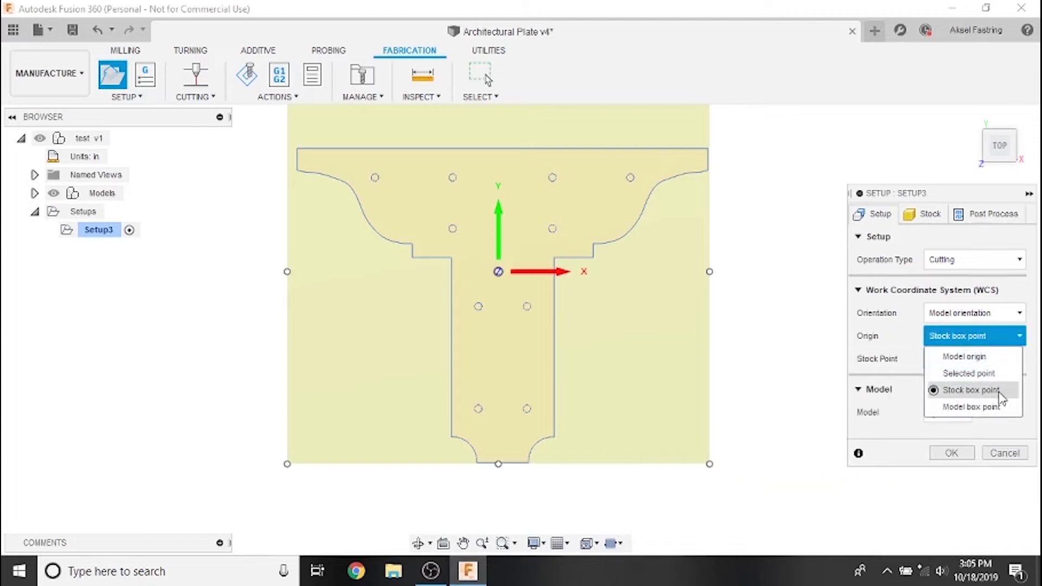
pyautogui.click(966, 390)
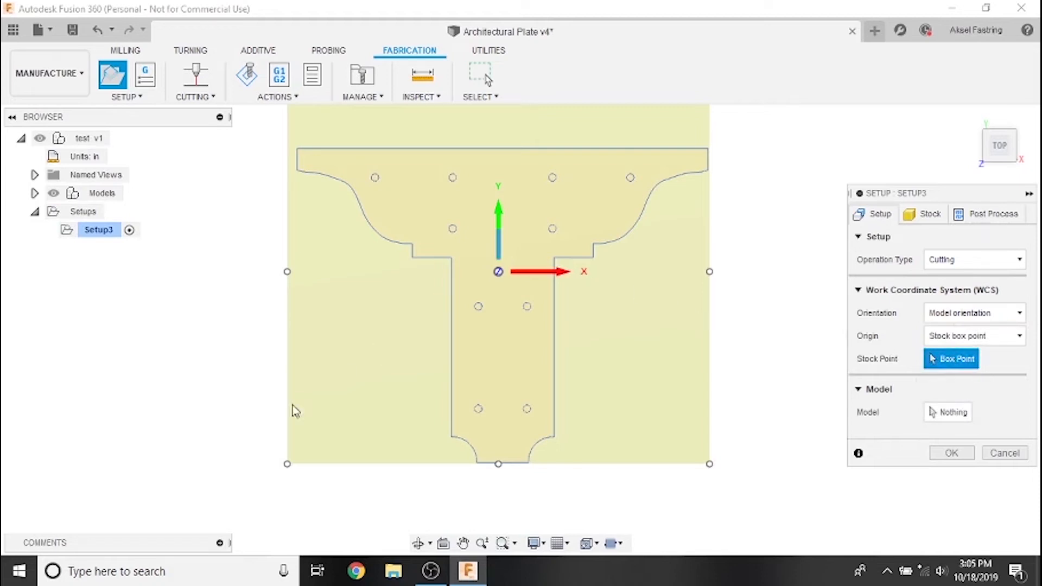
pyautogui.click(287, 464)
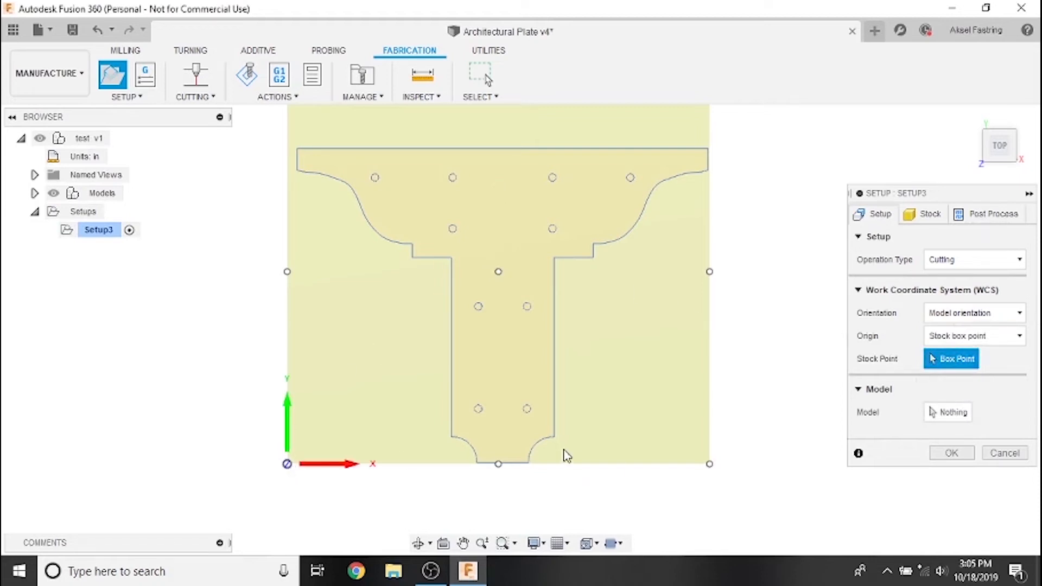
pyautogui.click(960, 413)
pyautogui.click(504, 260)
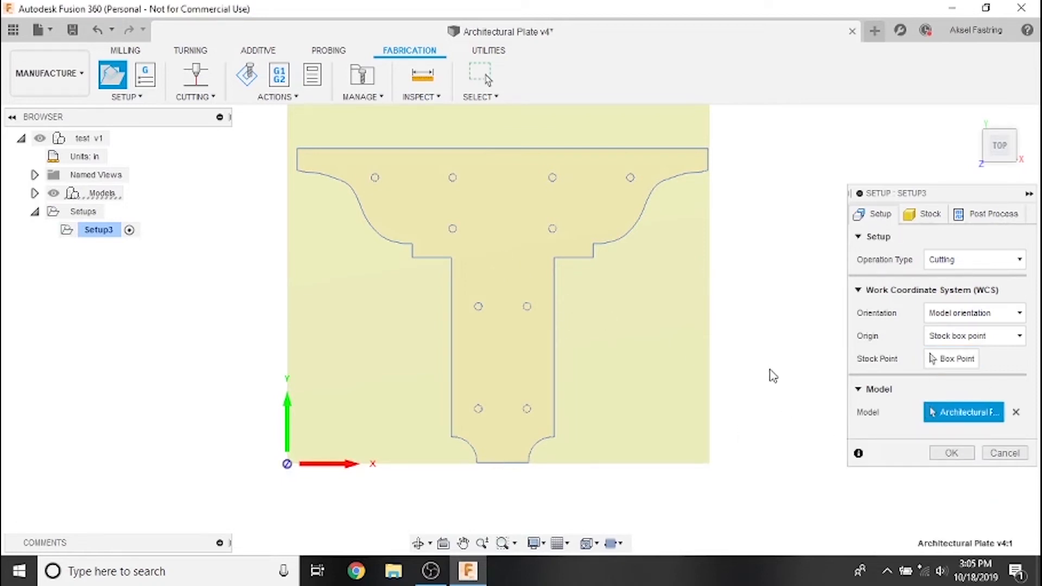
# Define the stock with material added to sides and top-bottom, using a 0.125 in side offset and 0 top offset, and accept the setup
pyautogui.click(927, 216)
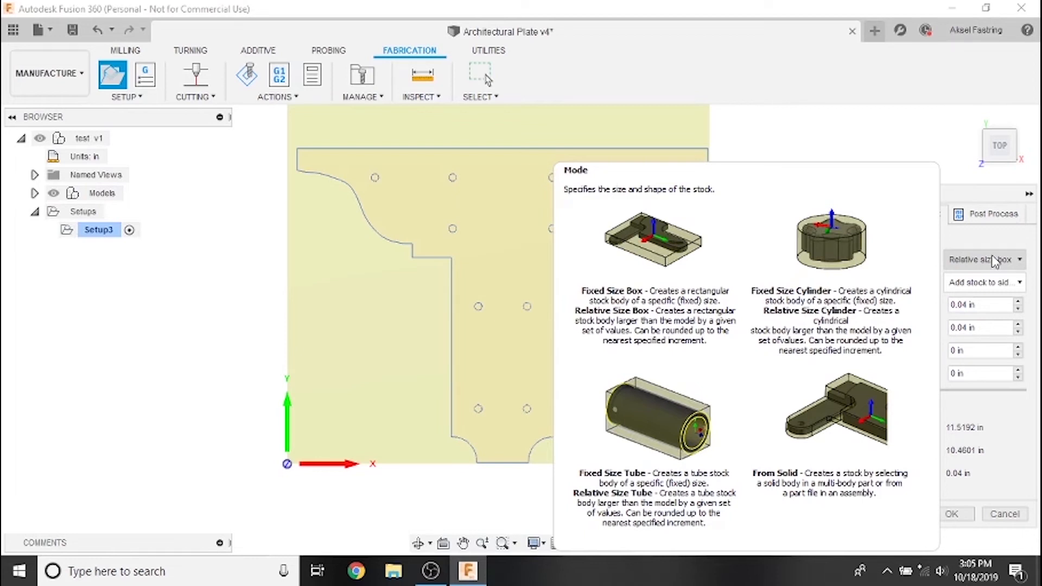
pyautogui.click(998, 283)
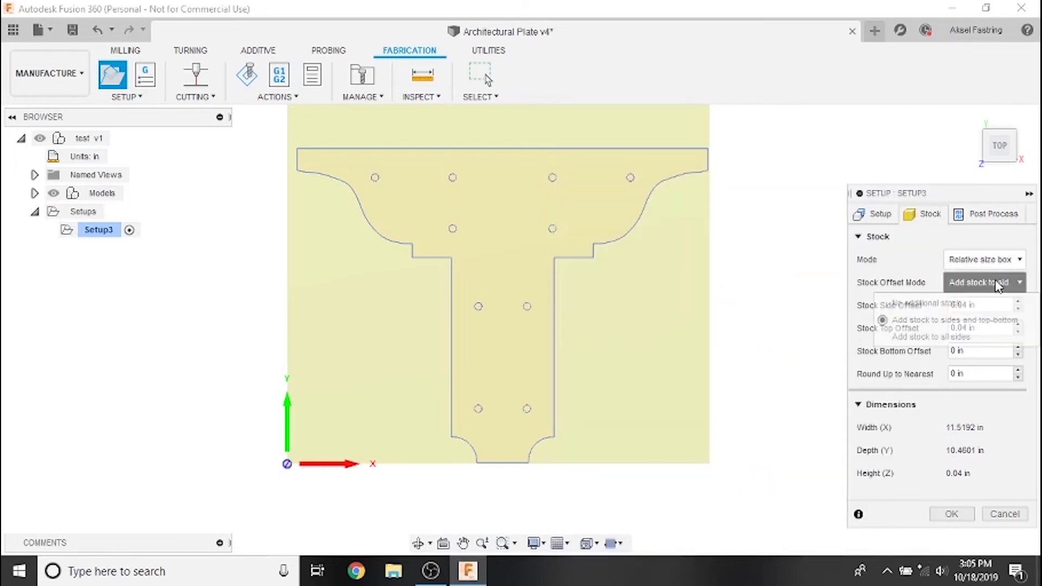
pyautogui.click(998, 324)
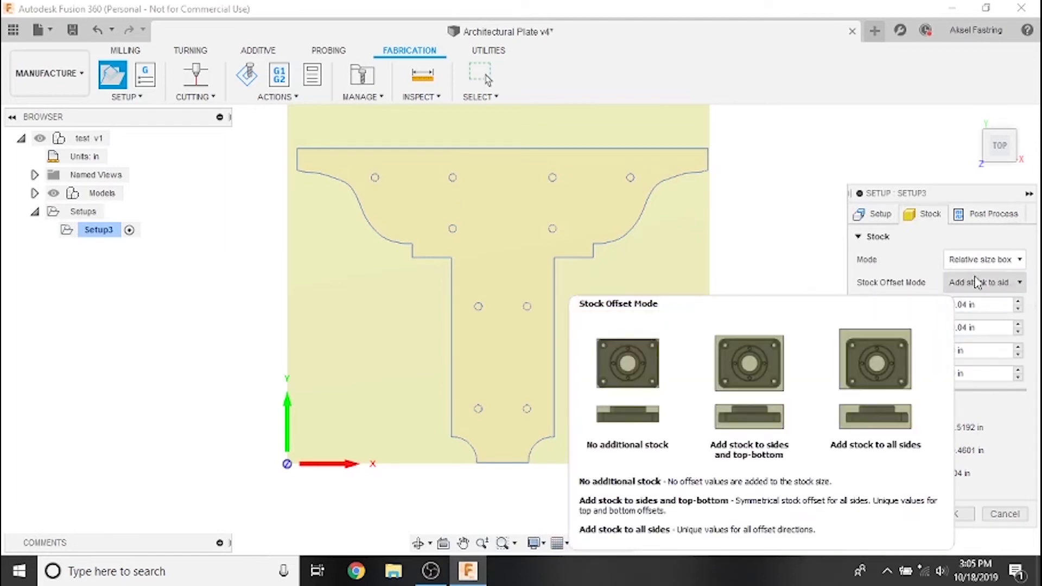
pyautogui.click(977, 283)
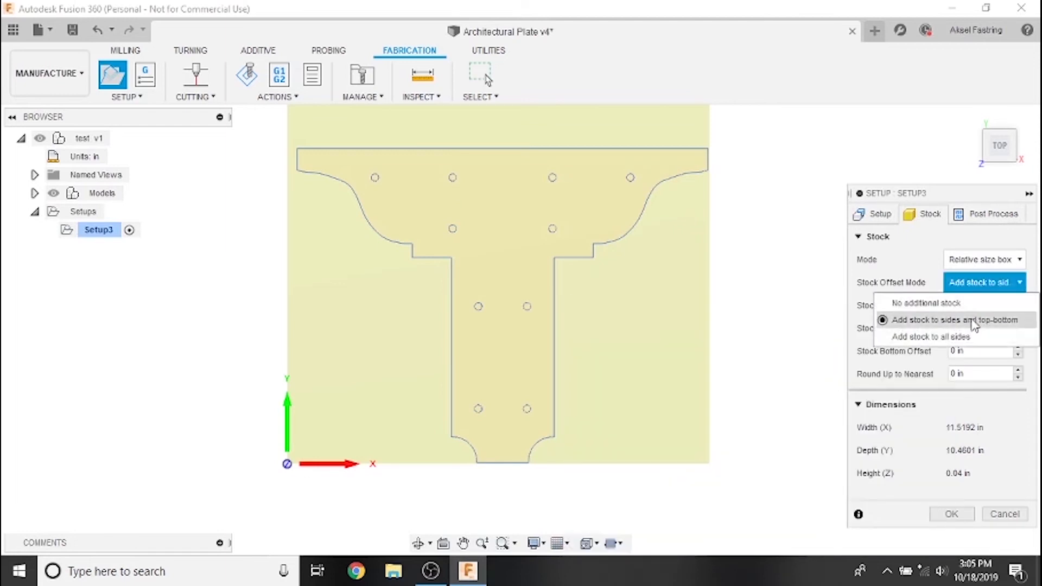
pyautogui.click(955, 320)
pyautogui.click(972, 305)
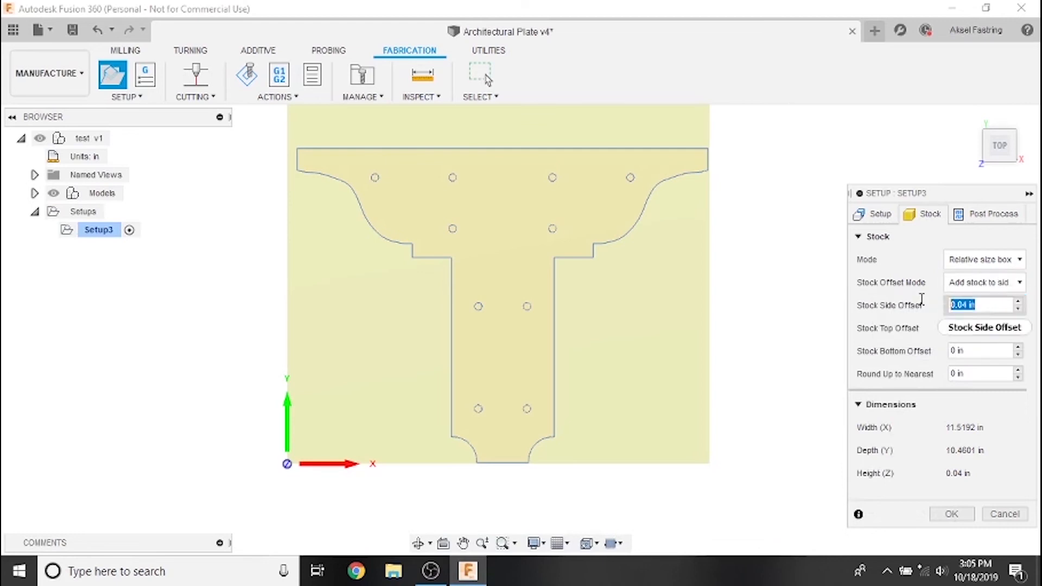
pyautogui.write('.125')
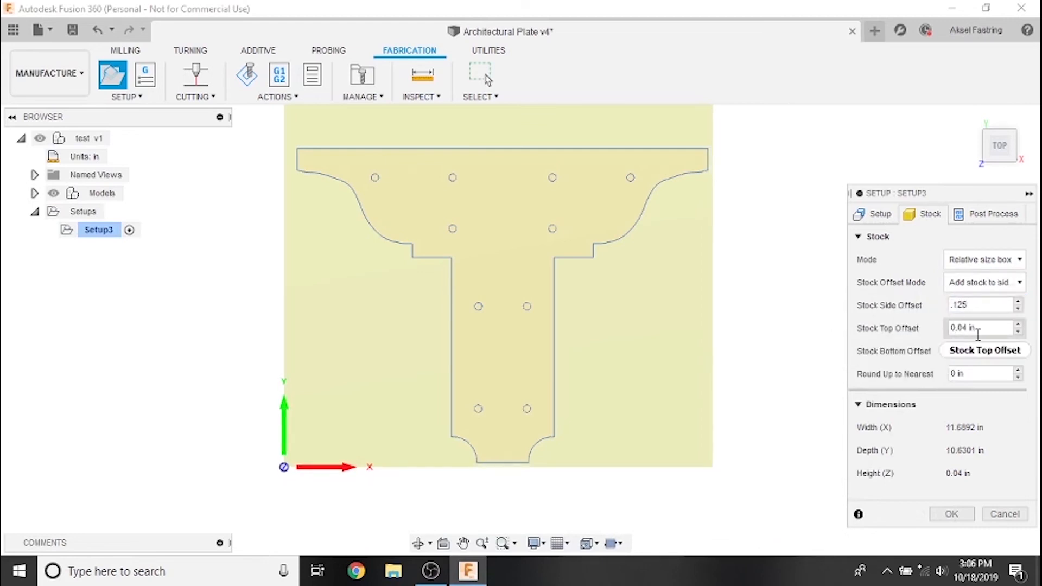
pyautogui.press('Tab')
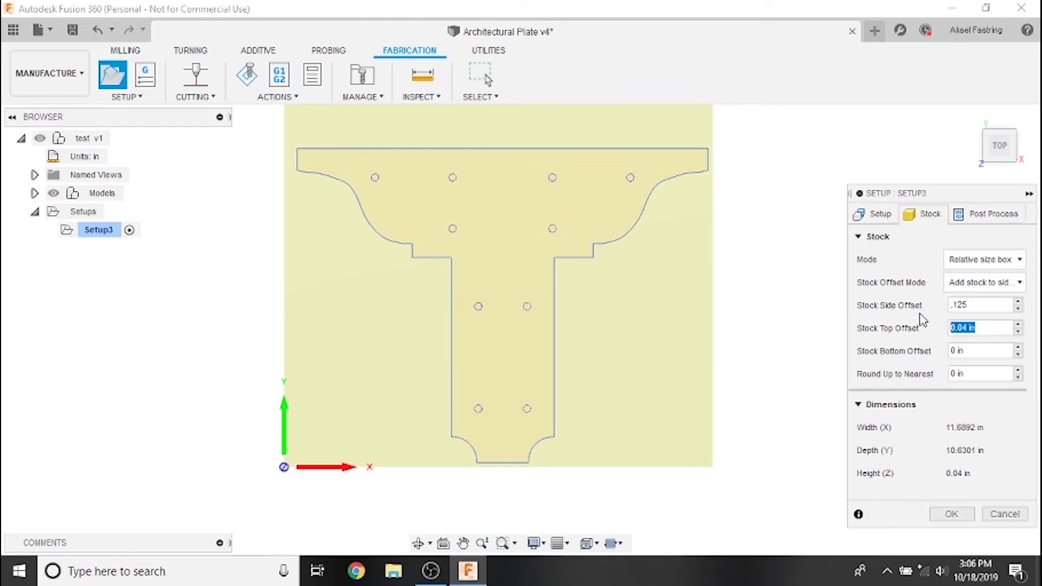
pyautogui.write('0')
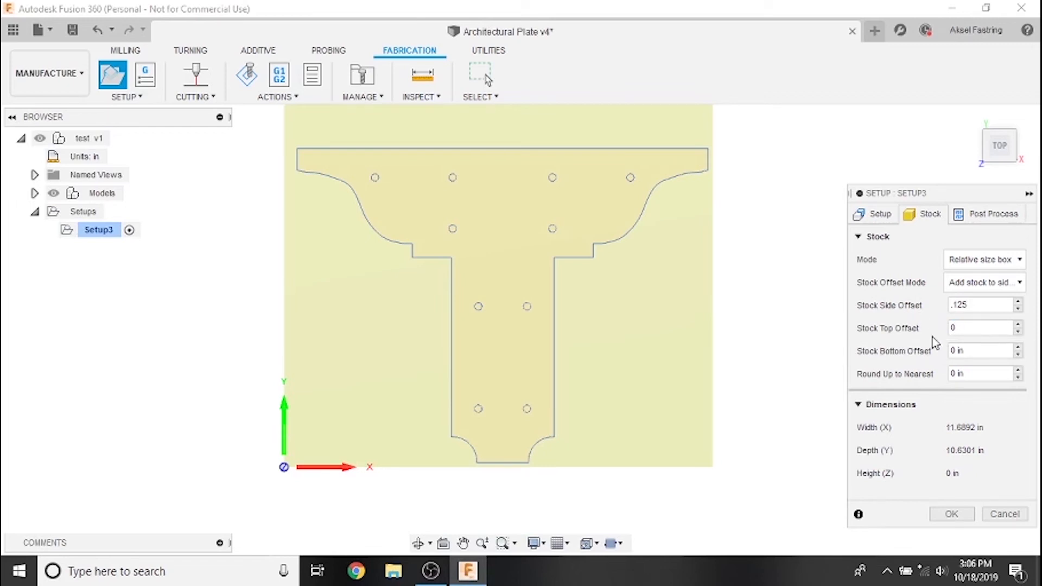
pyautogui.click(953, 514)
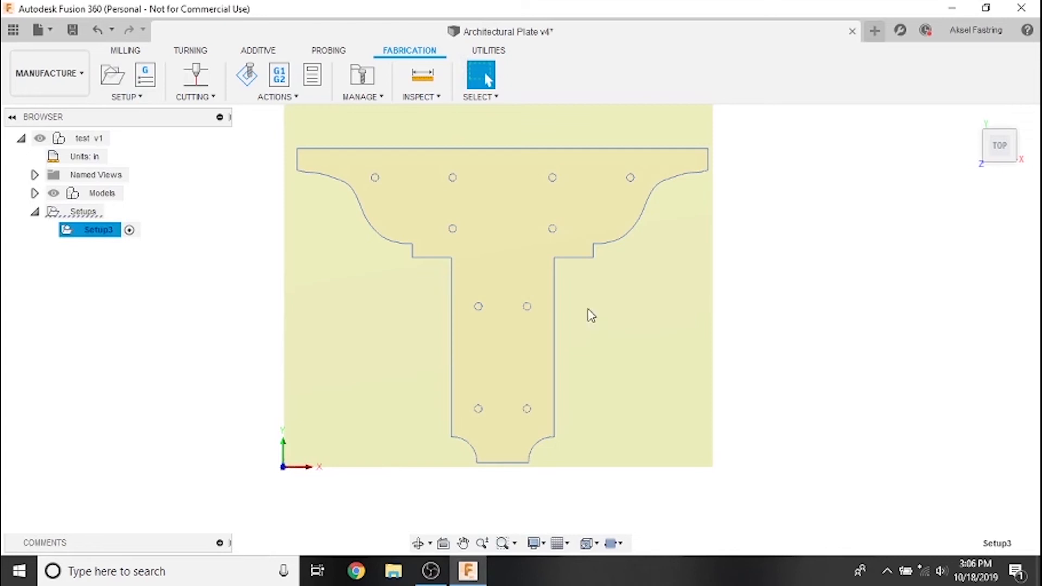
# Reopen the cutting setup for editing and set its post-process program name to "Architectural Plate"
pyautogui.rightClick(89, 240)
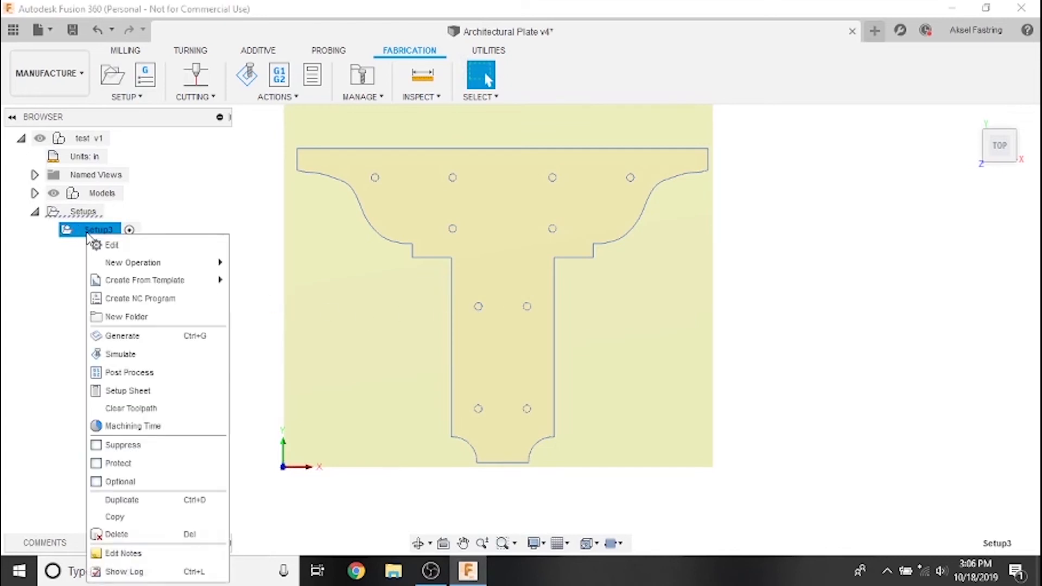
pyautogui.click(115, 248)
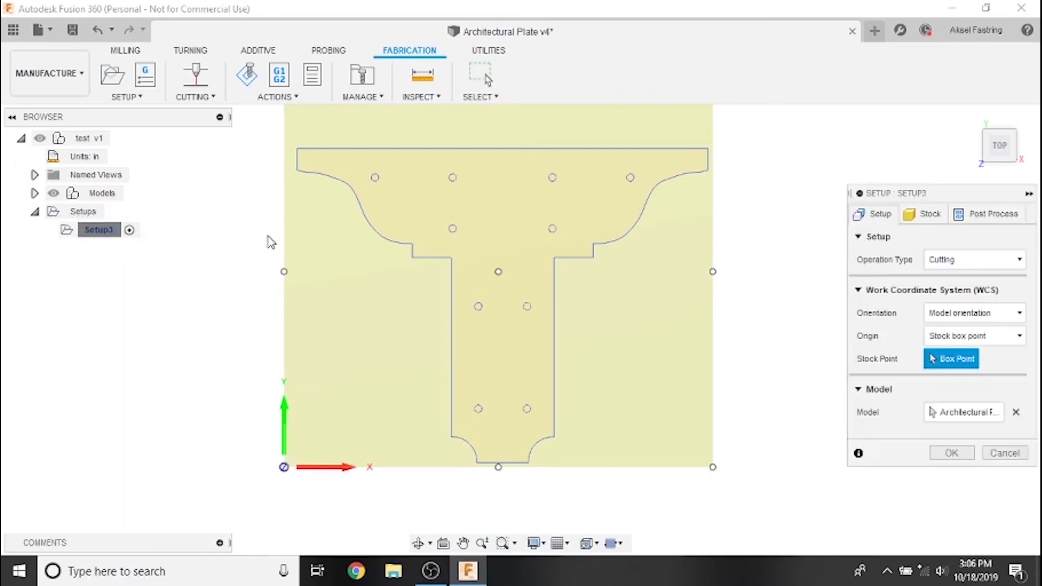
pyautogui.click(924, 215)
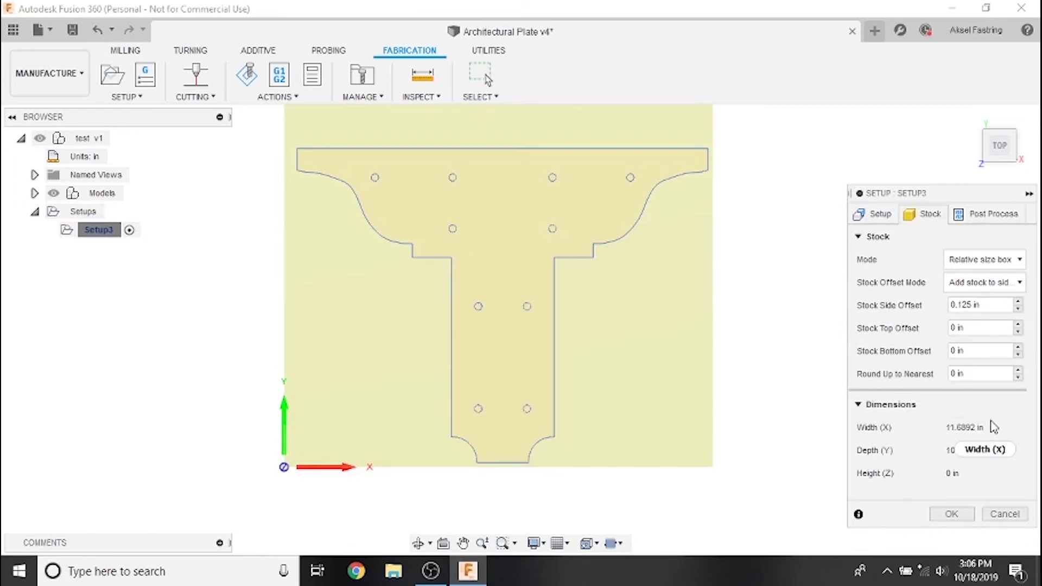
pyautogui.click(986, 224)
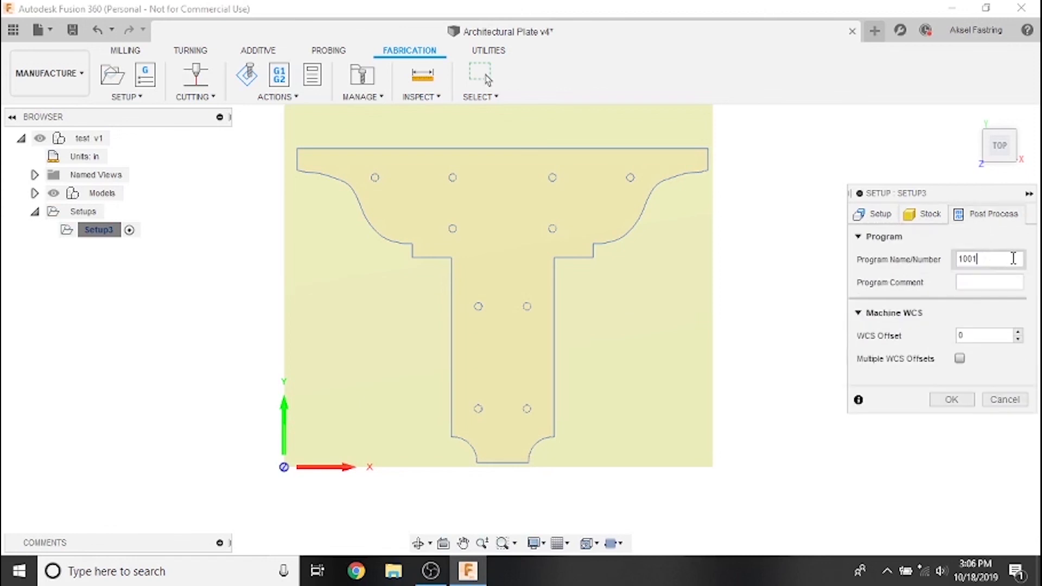
pyautogui.doubleClick(998, 259)
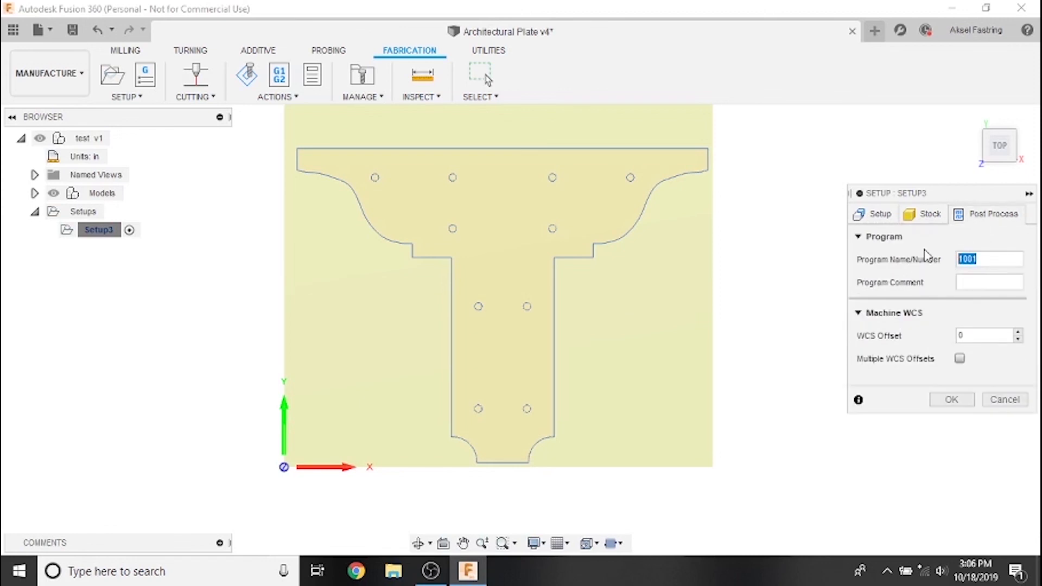
pyautogui.write('Architectural Plate')
pyautogui.click(960, 402)
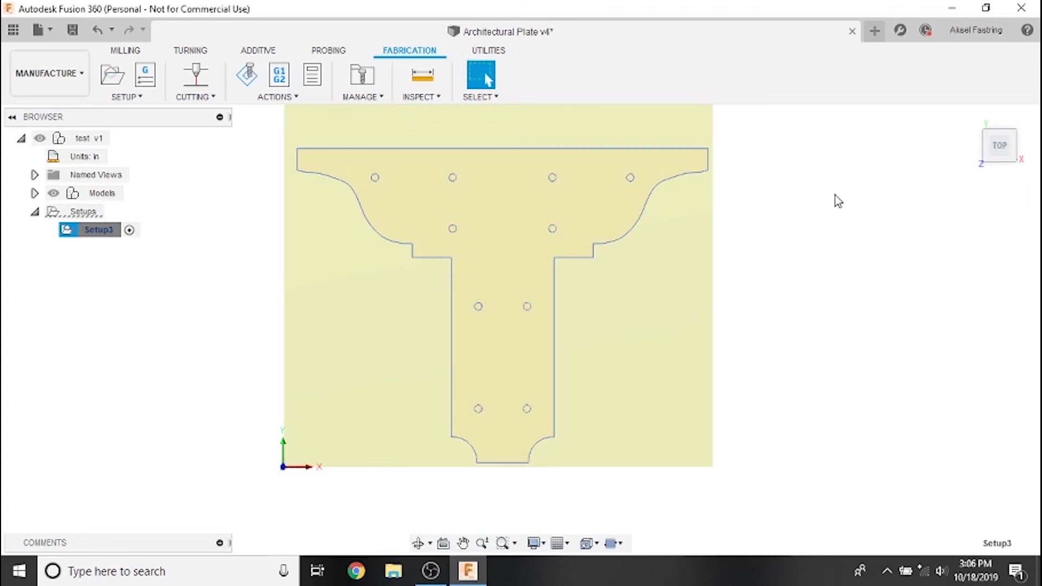